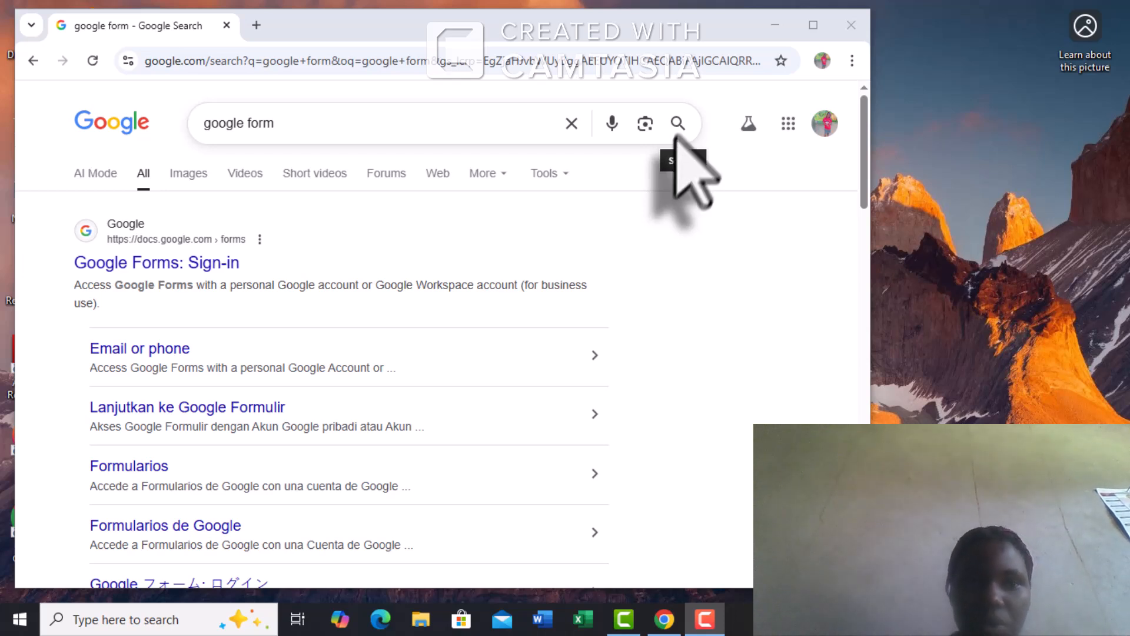
# - Launch Google Forms from the Google apps panel on the search page
pyautogui.click(787, 124)
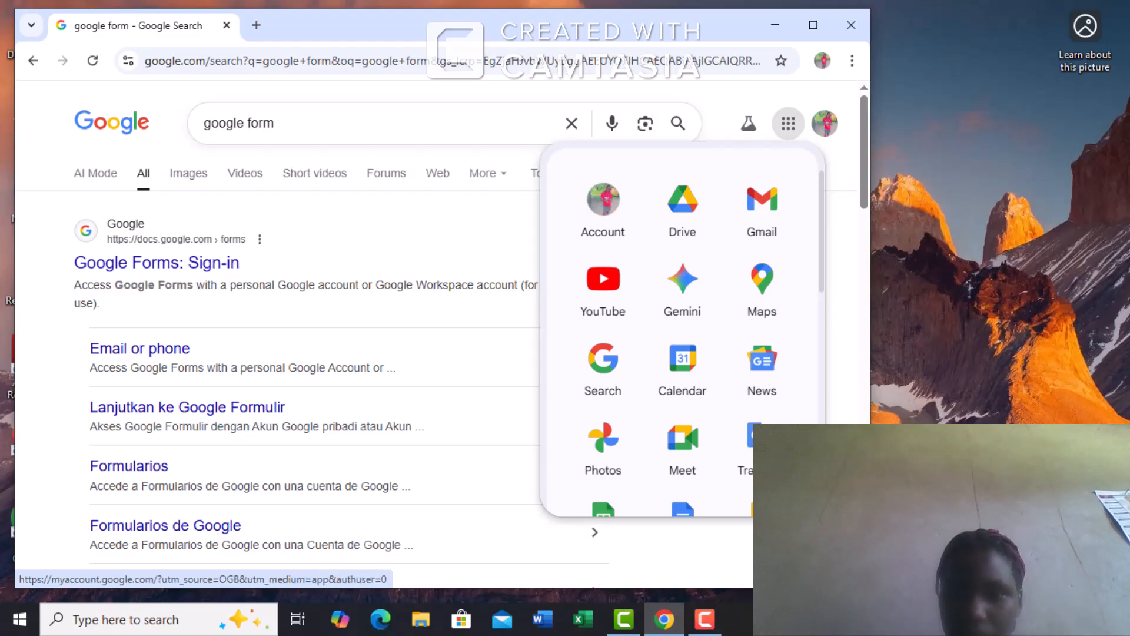
pyautogui.scroll(-5, 683, 329)
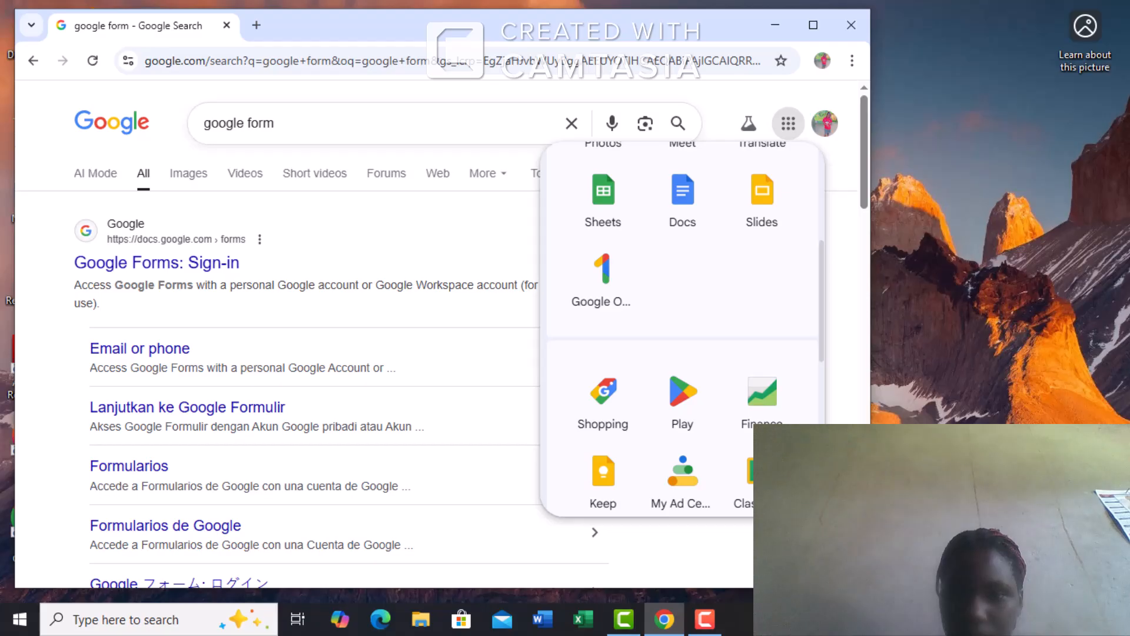
pyautogui.scroll(-5, 683, 330)
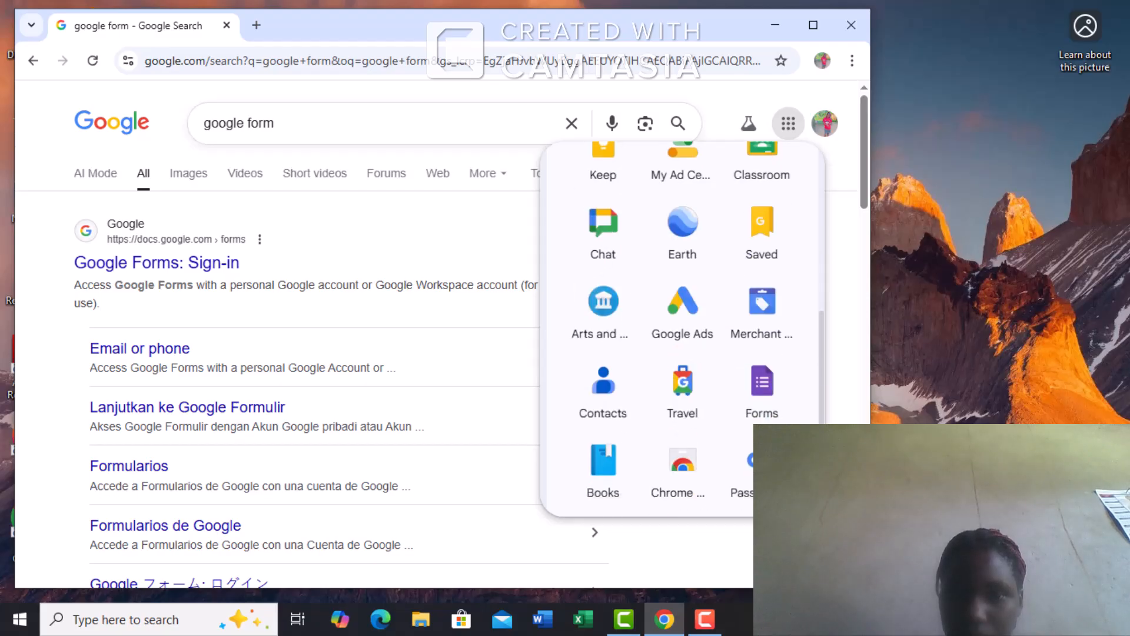
pyautogui.scroll(-5, 683, 330)
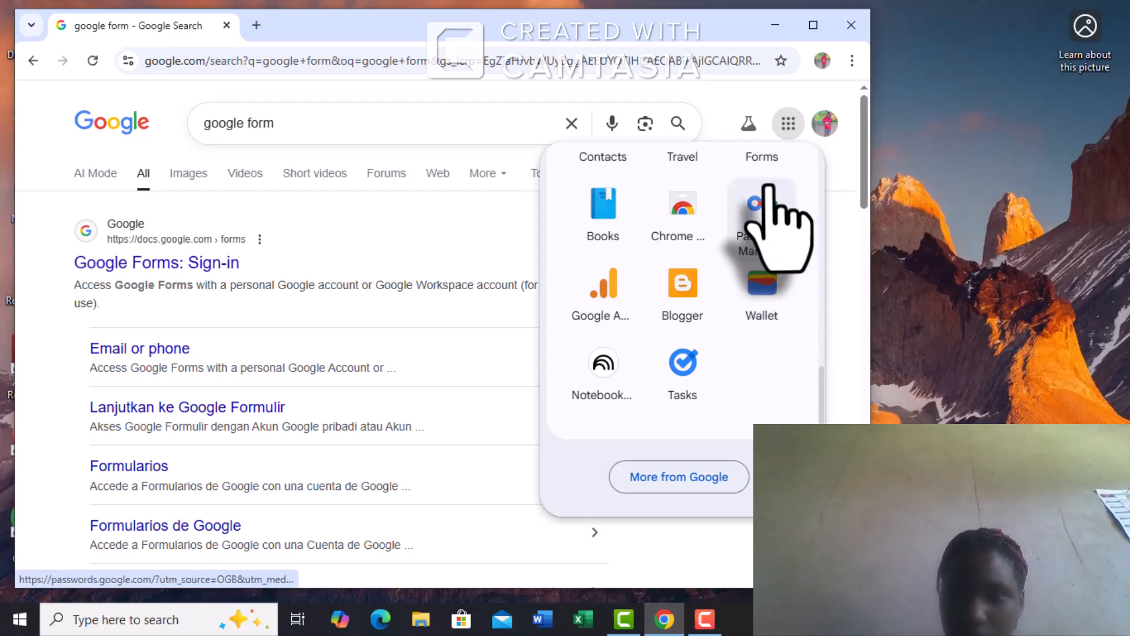
pyautogui.click(767, 165)
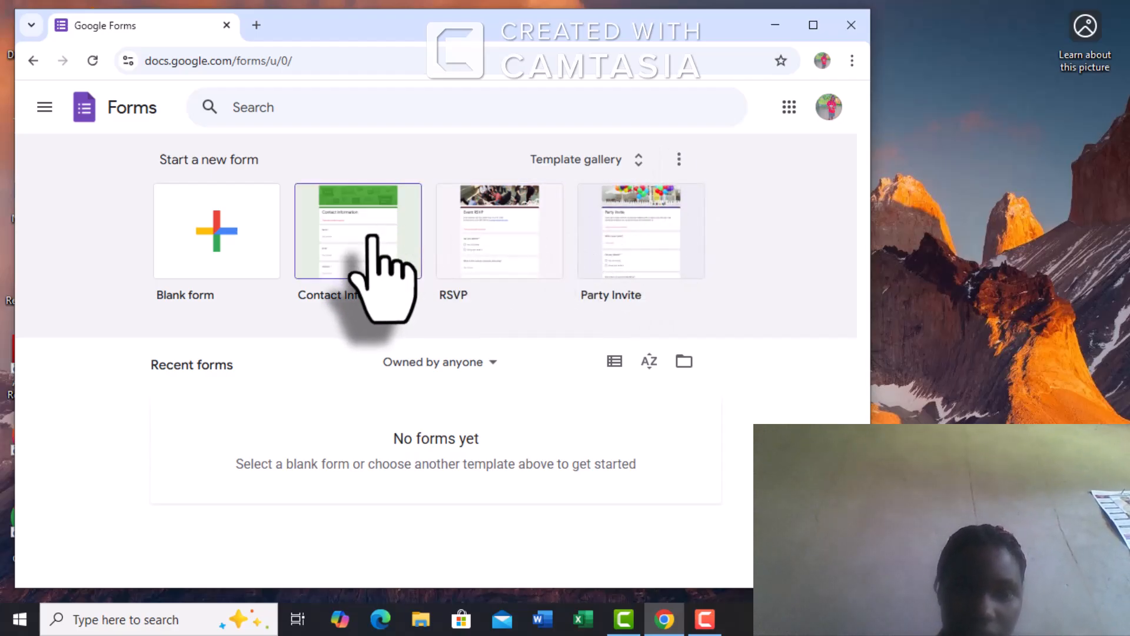
# - Create a blank form and close the 'Learn about the new Google Forms' popup
pyautogui.click(217, 229)
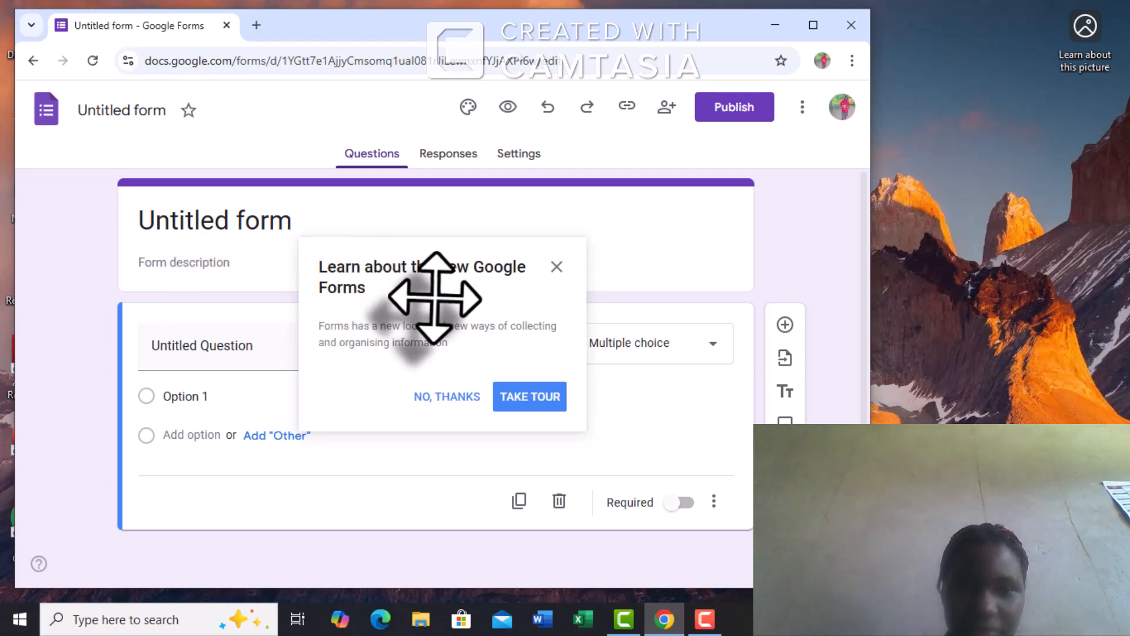
pyautogui.click(555, 267)
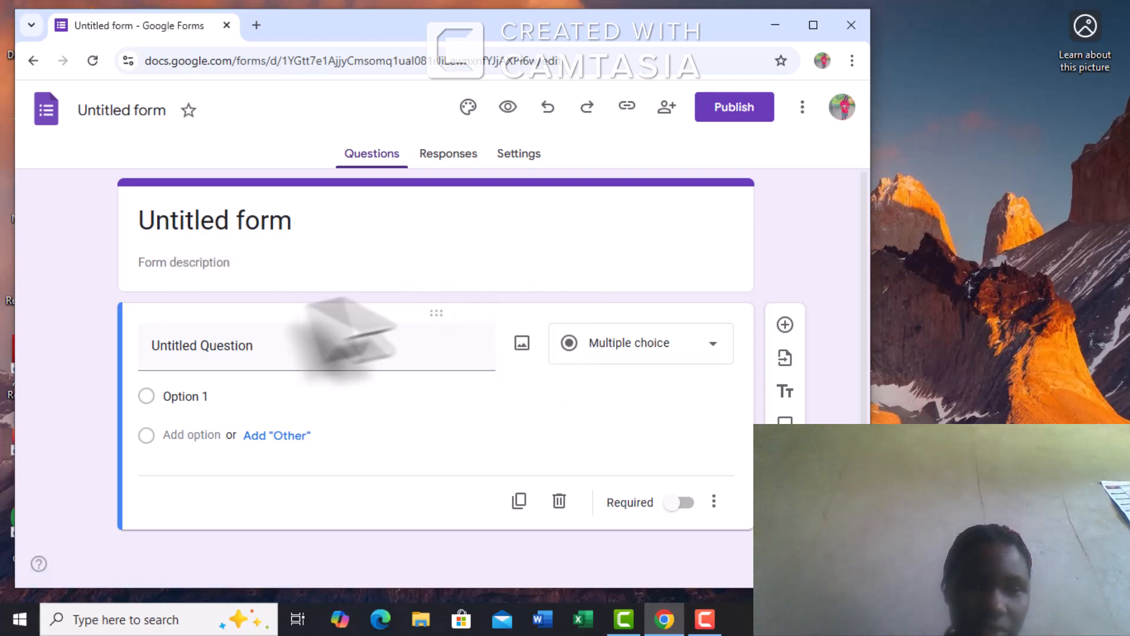
# - Enter 'Computer form' as the form description, fixing typos, and toggle bold
pyautogui.click(237, 266)
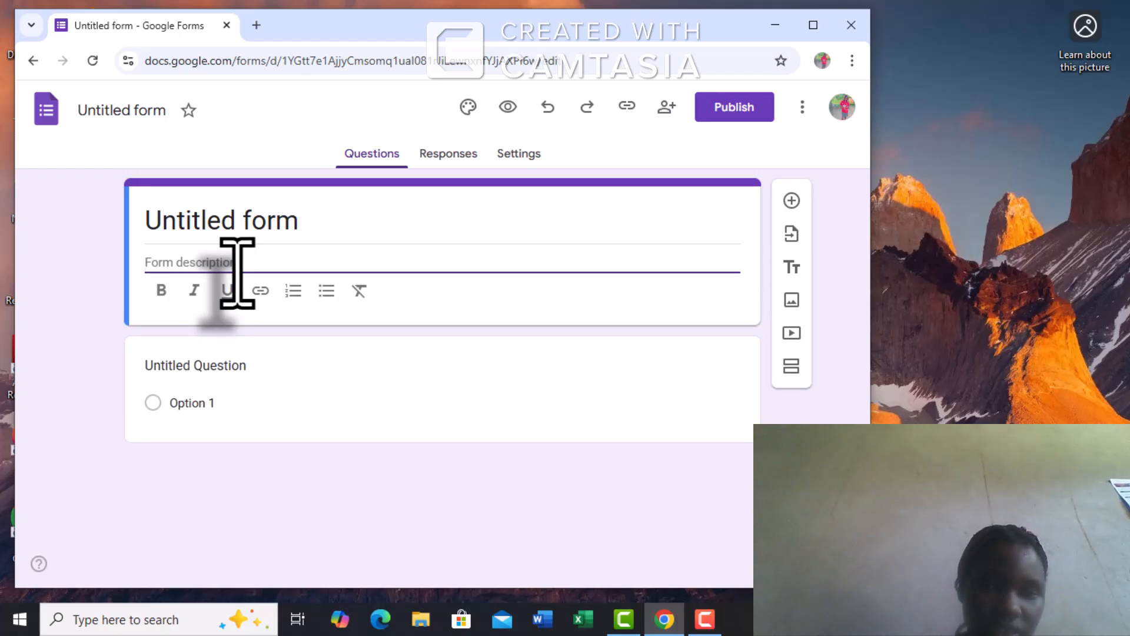
pyautogui.write('n')
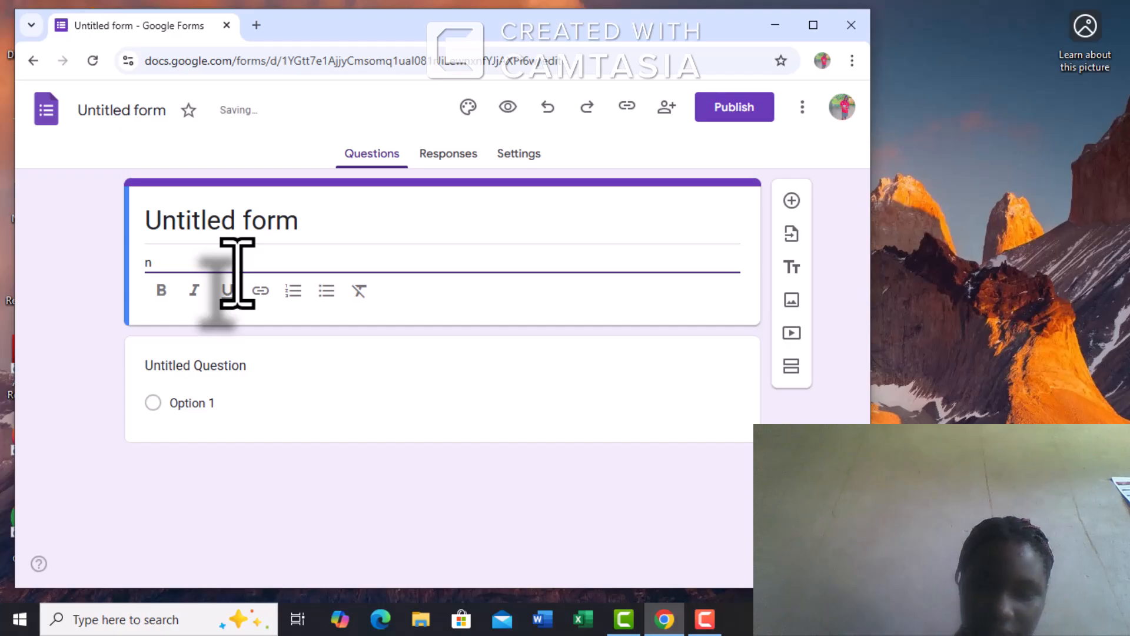
pyautogui.press('BackSpace')
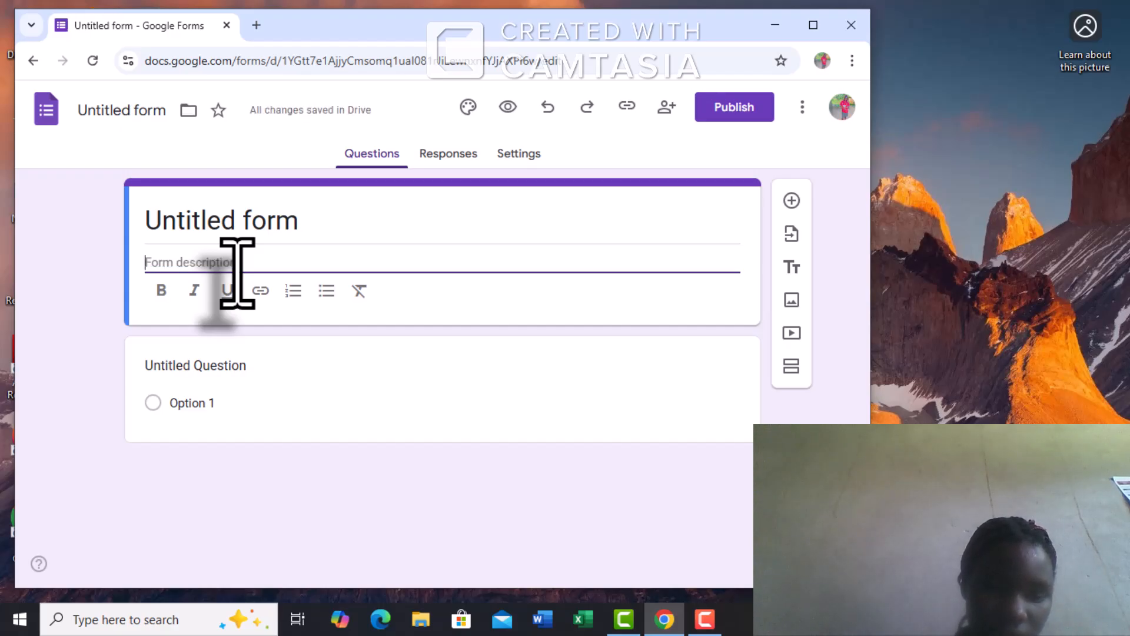
pyautogui.write('No')
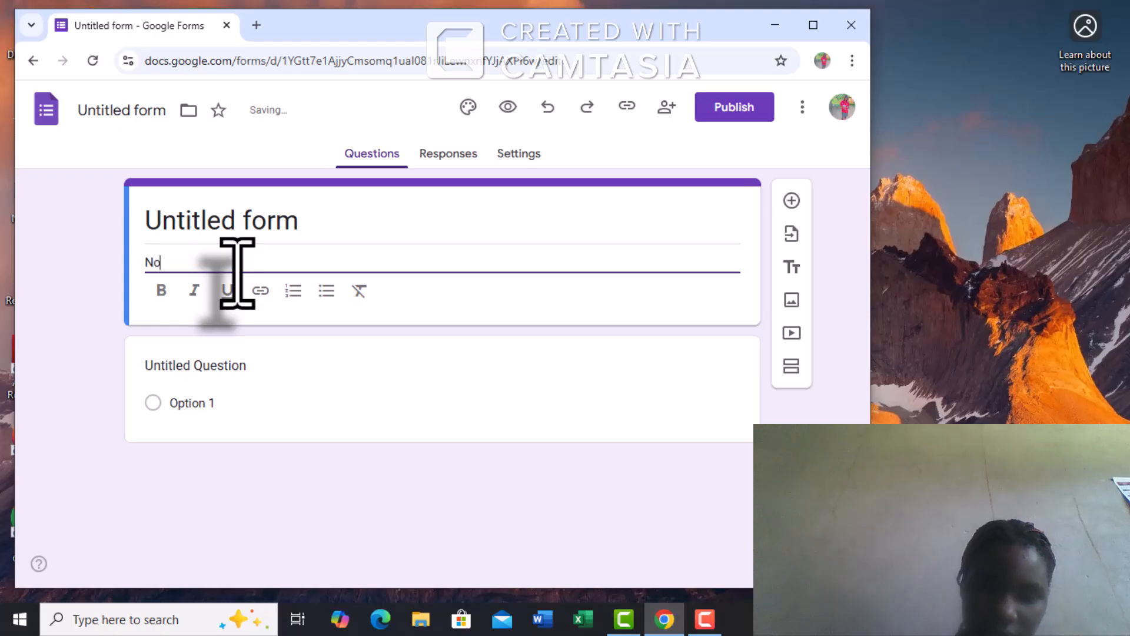
pyautogui.write('th')
pyautogui.press('BackSpace')
pyautogui.press('BackSpace')
pyautogui.press('BackSpace')
pyautogui.press('BackSpace')
pyautogui.press('BackSpace')
pyautogui.press('BackSpace')
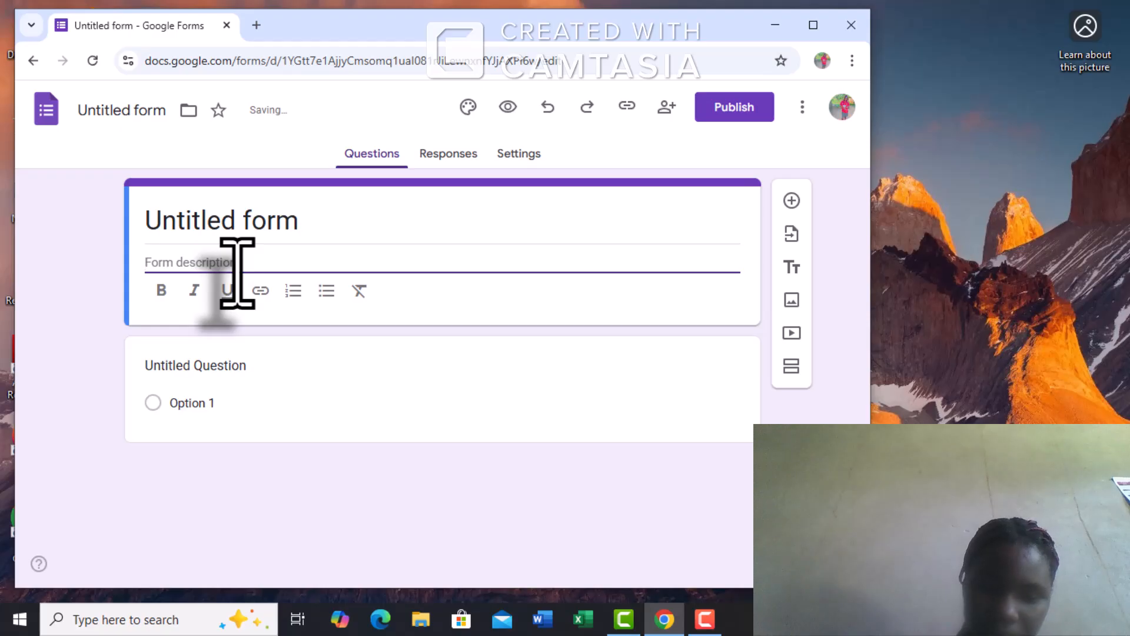
pyautogui.write('Com')
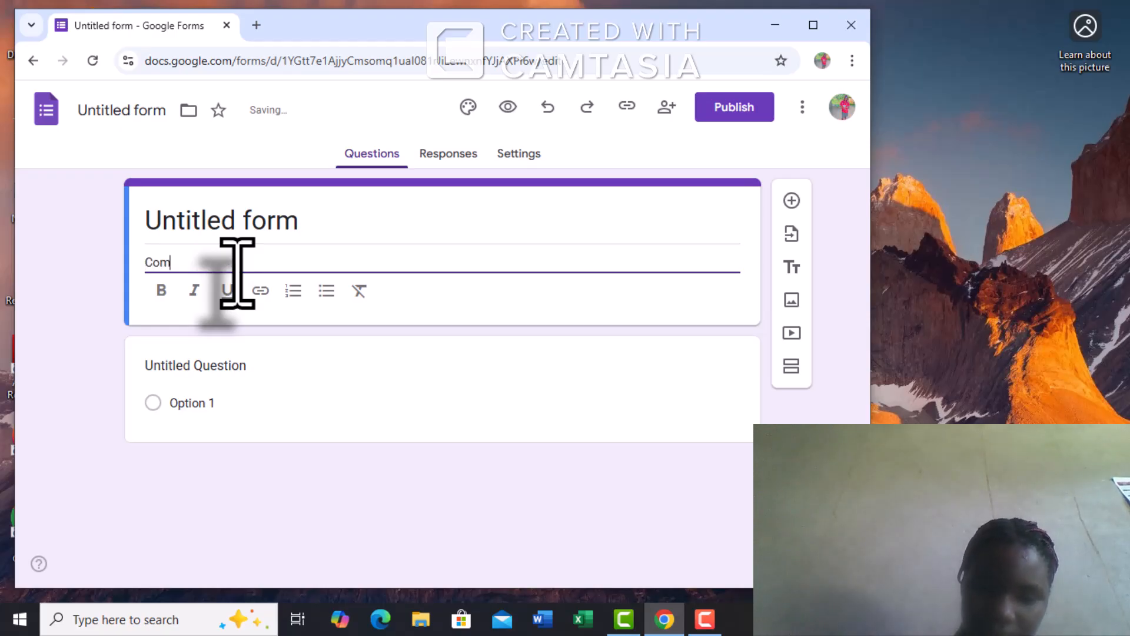
pyautogui.write('puter f')
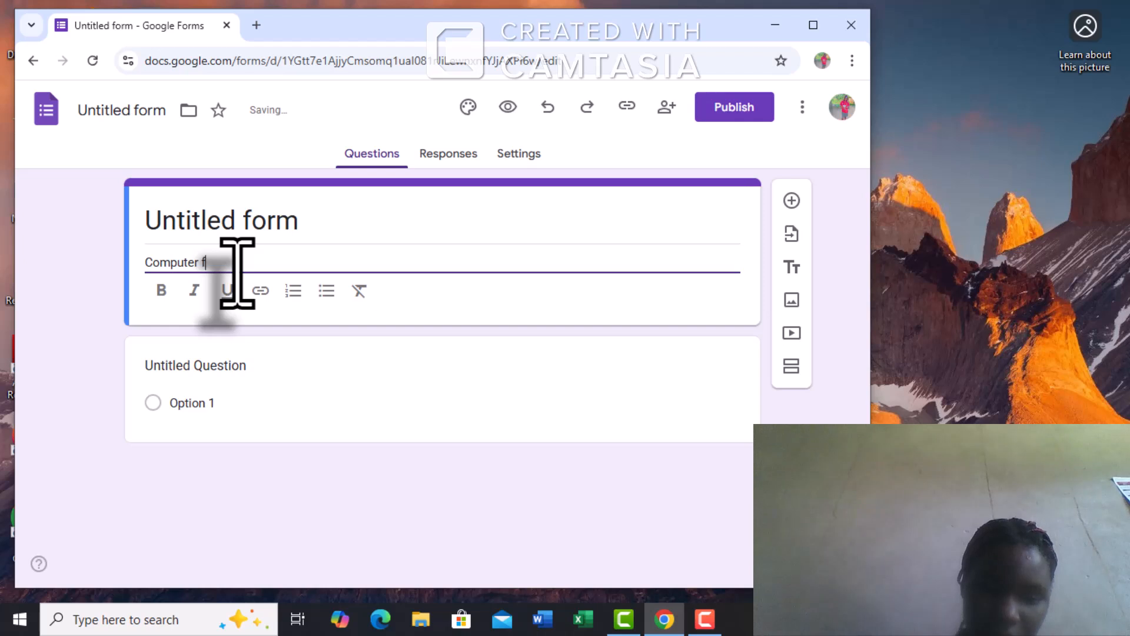
pyautogui.write('or')
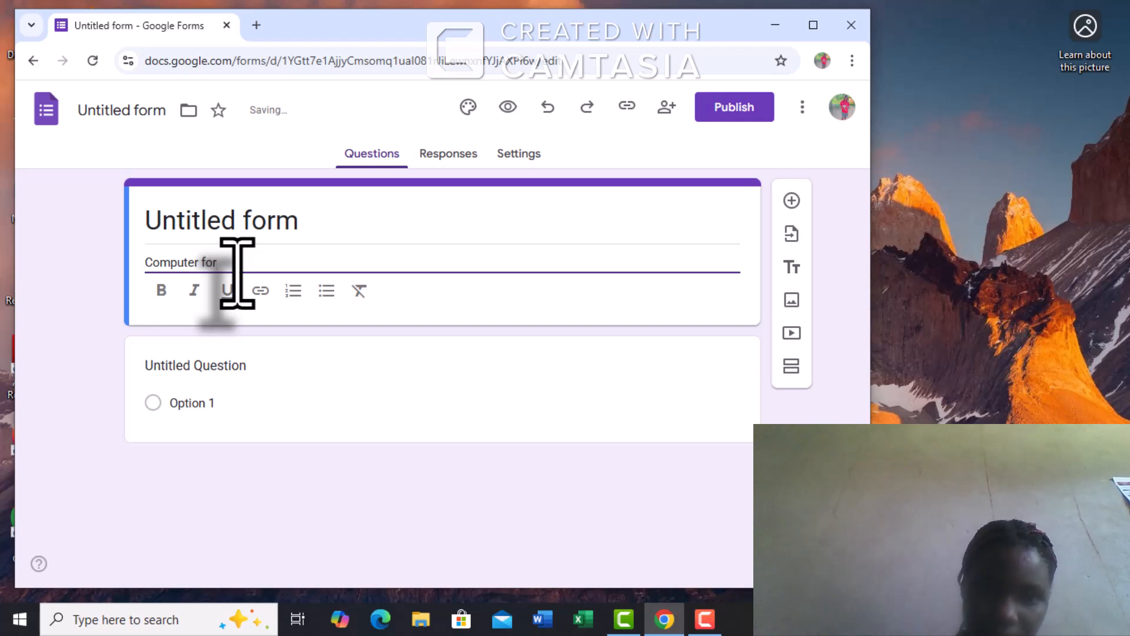
pyautogui.write('m')
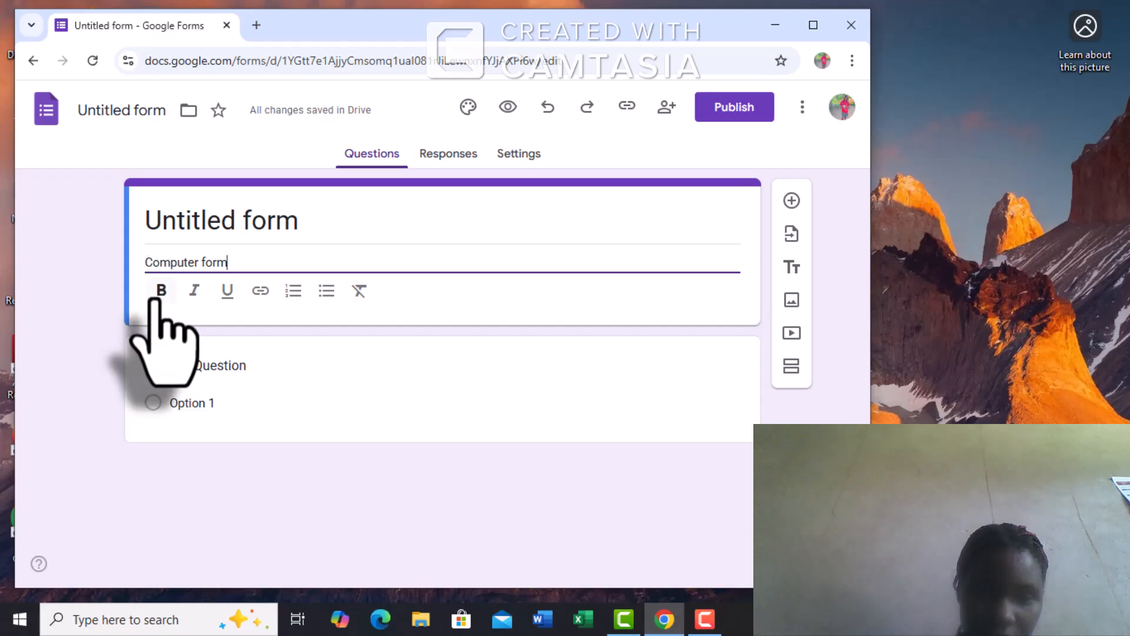
pyautogui.click(162, 290)
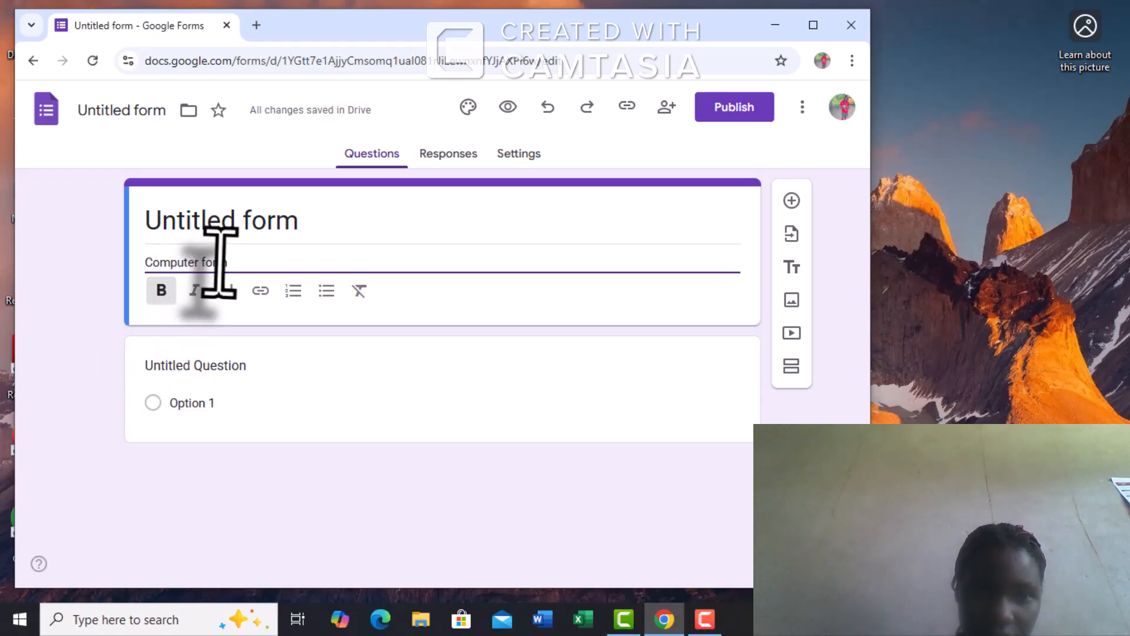
# - Make the 'Computer form' description bold and select the first question card
pyautogui.tripleClick(148, 262)
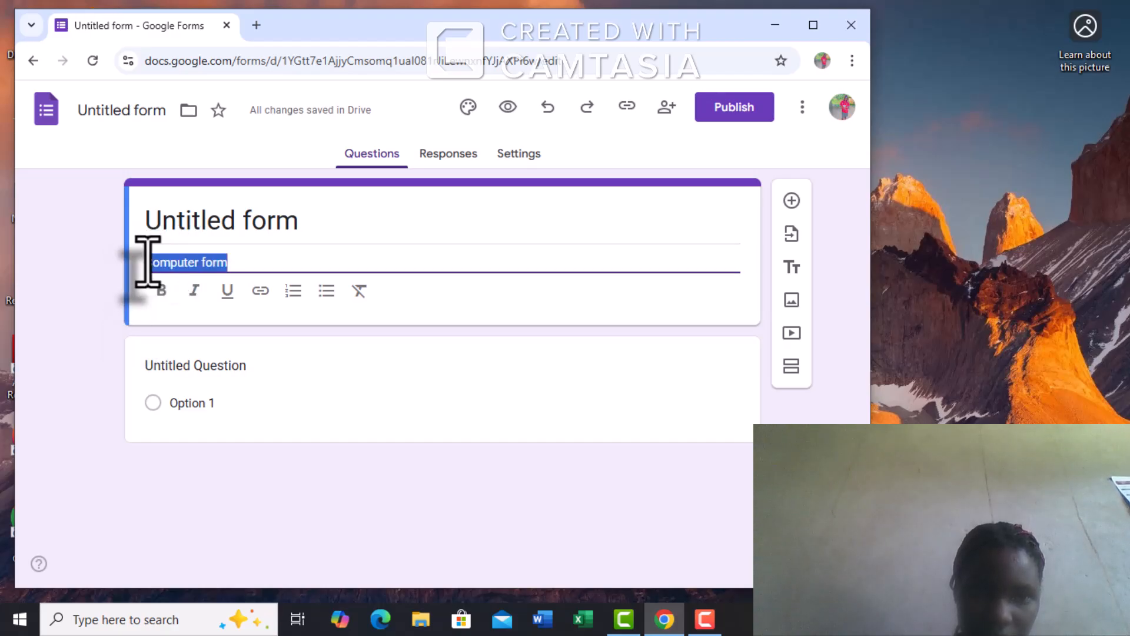
pyautogui.click(160, 290)
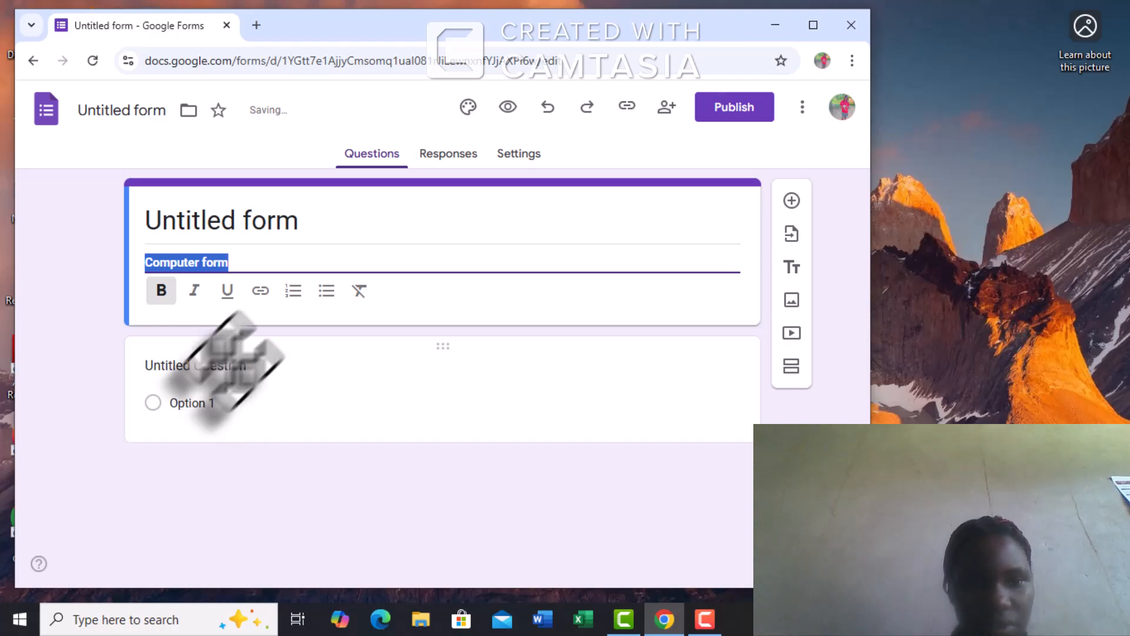
pyautogui.click(191, 381)
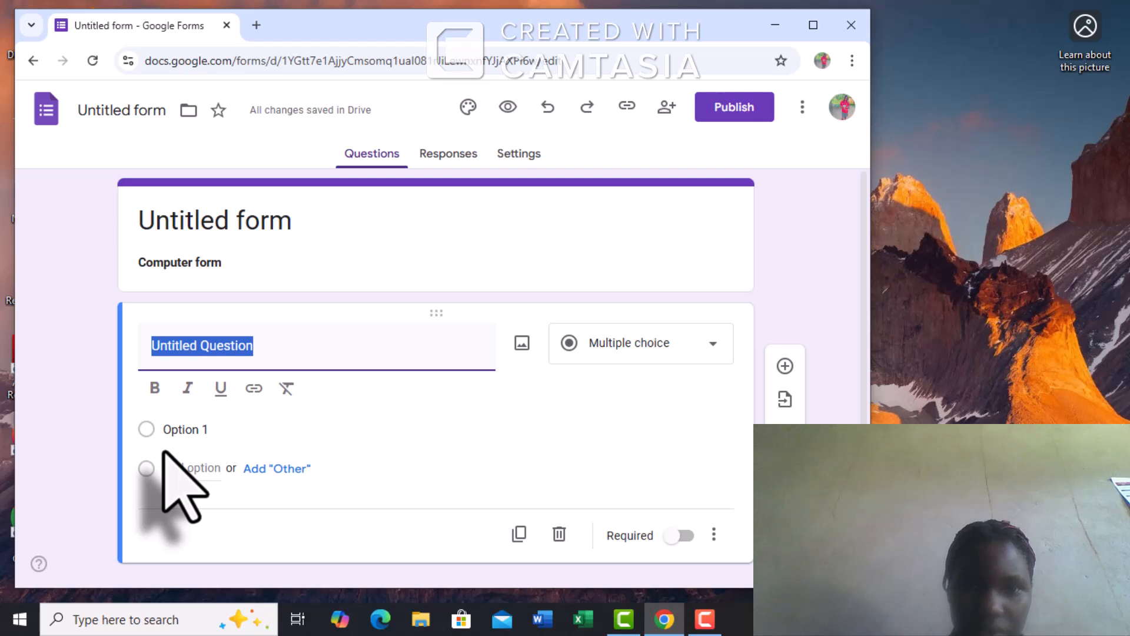
# - Change the first question's type from Multiple choice to Short answer
pyautogui.click(382, 158)
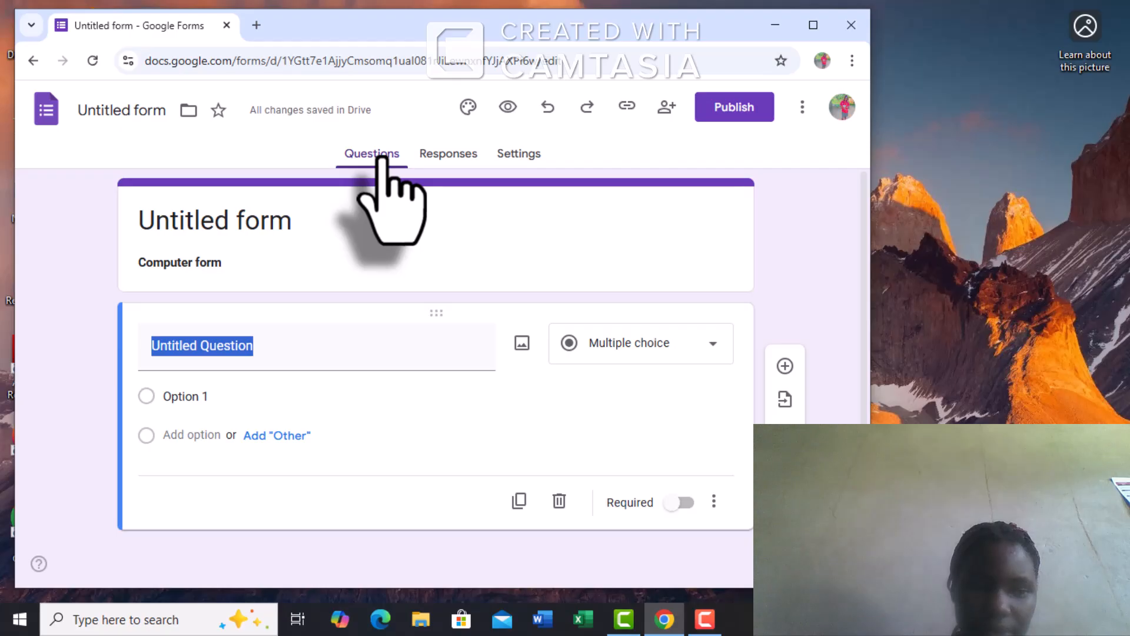
pyautogui.click(573, 348)
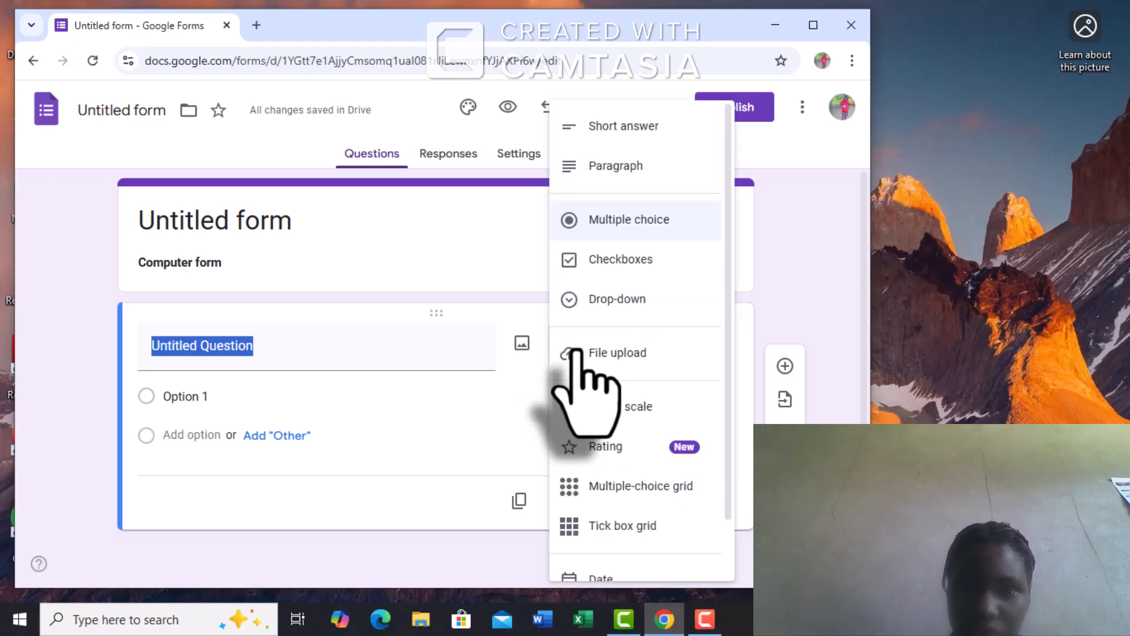
pyautogui.click(607, 126)
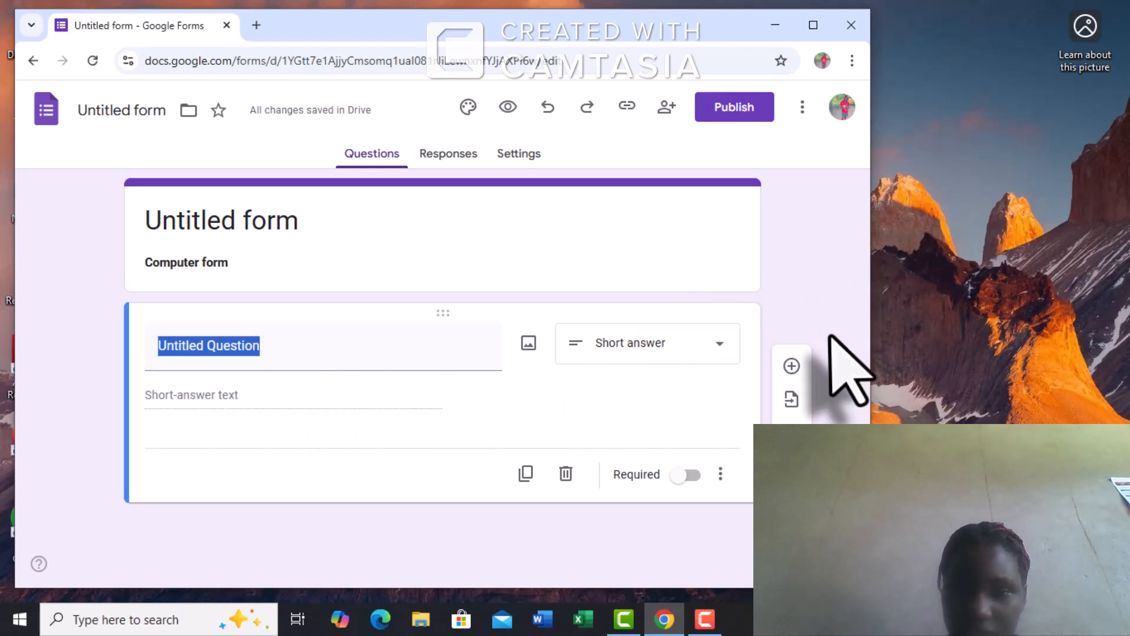
# - Add a second short-answer question titled 'name' and bring up the Import questions picker
pyautogui.click(790, 366)
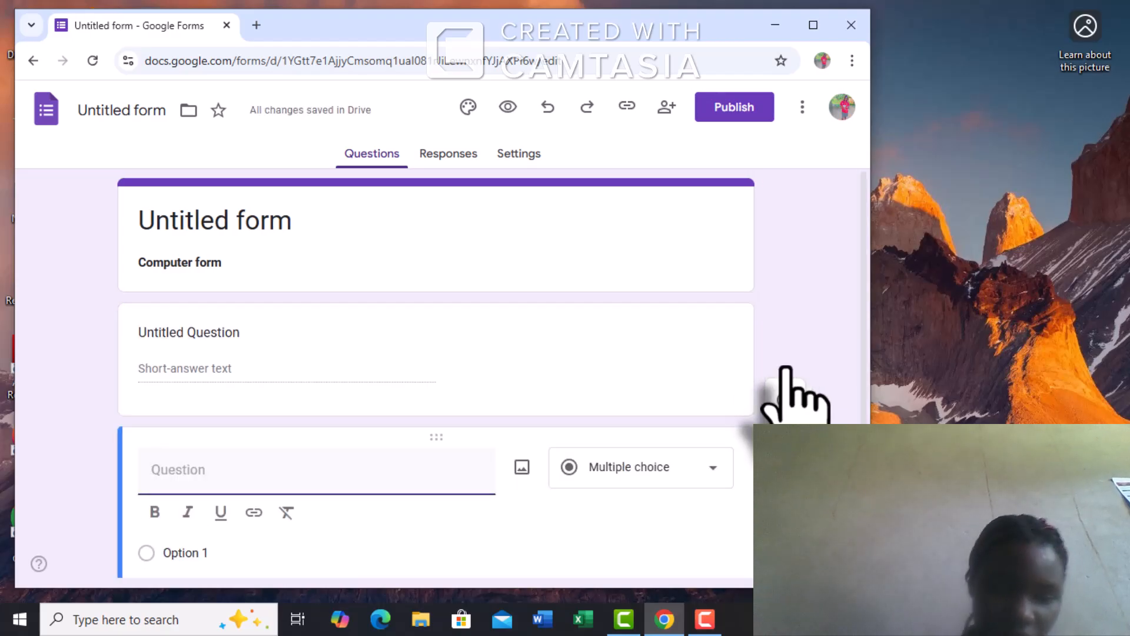
pyautogui.write('na')
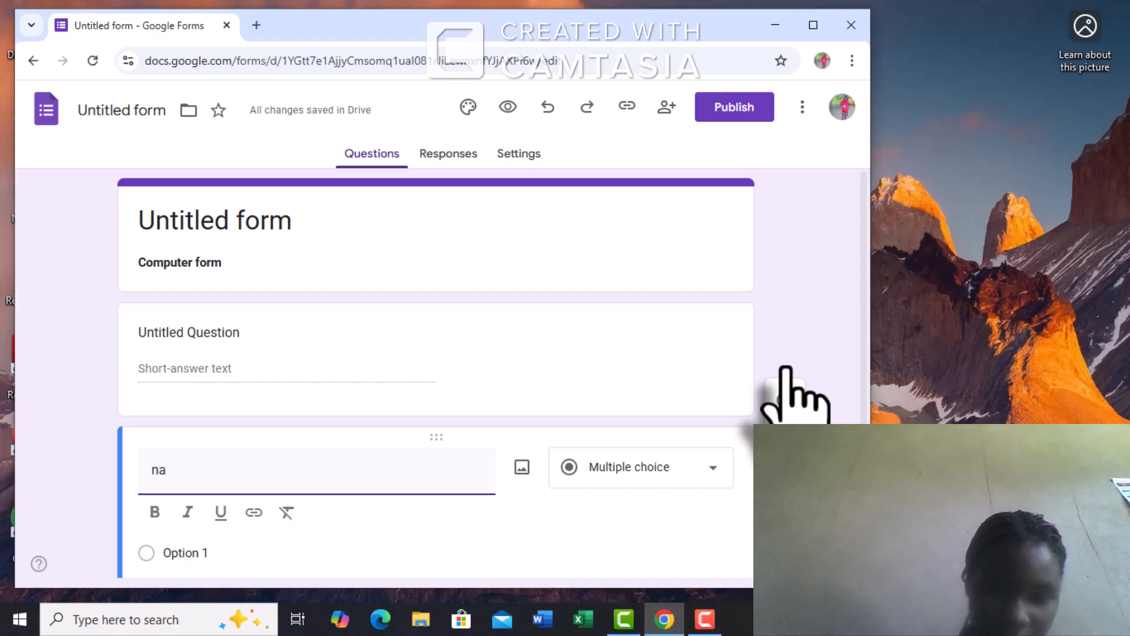
pyautogui.write('me')
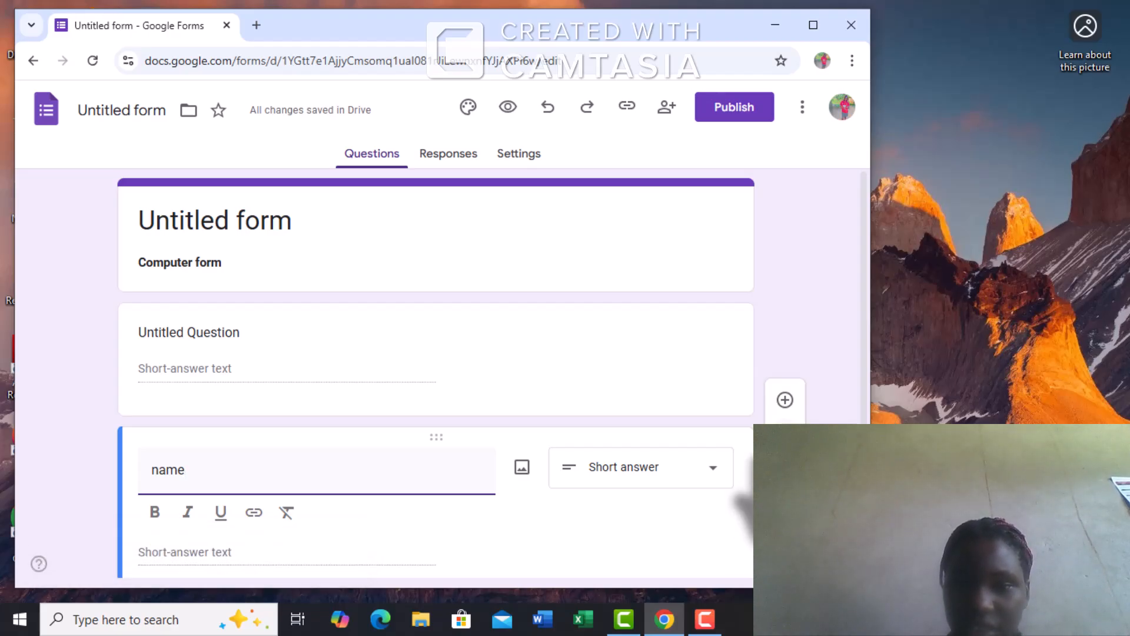
pyautogui.click(780, 441)
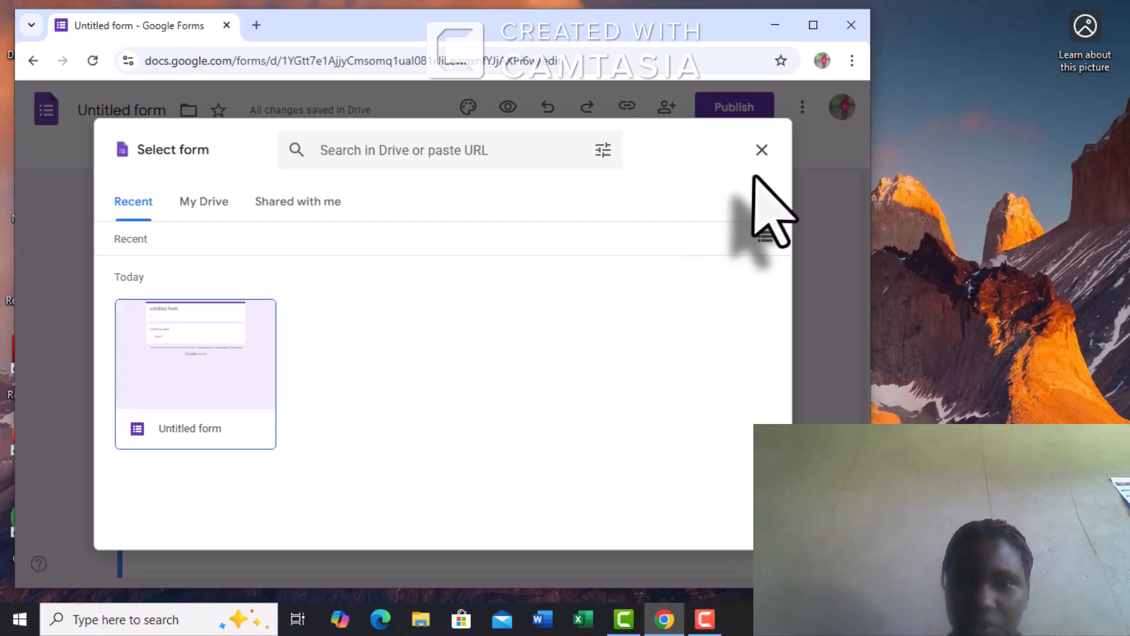
# - Close the Select form dialog without importing any questions
pyautogui.click(762, 151)
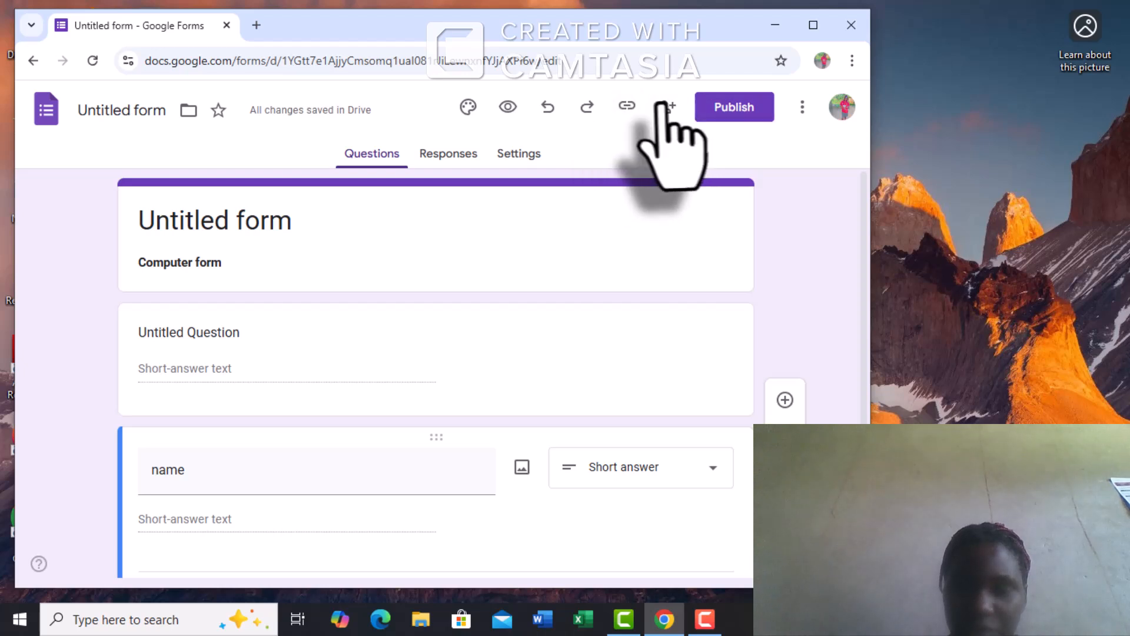
# - Dismiss the form's More options menu and maximise the Chrome window
pyautogui.click(802, 106)
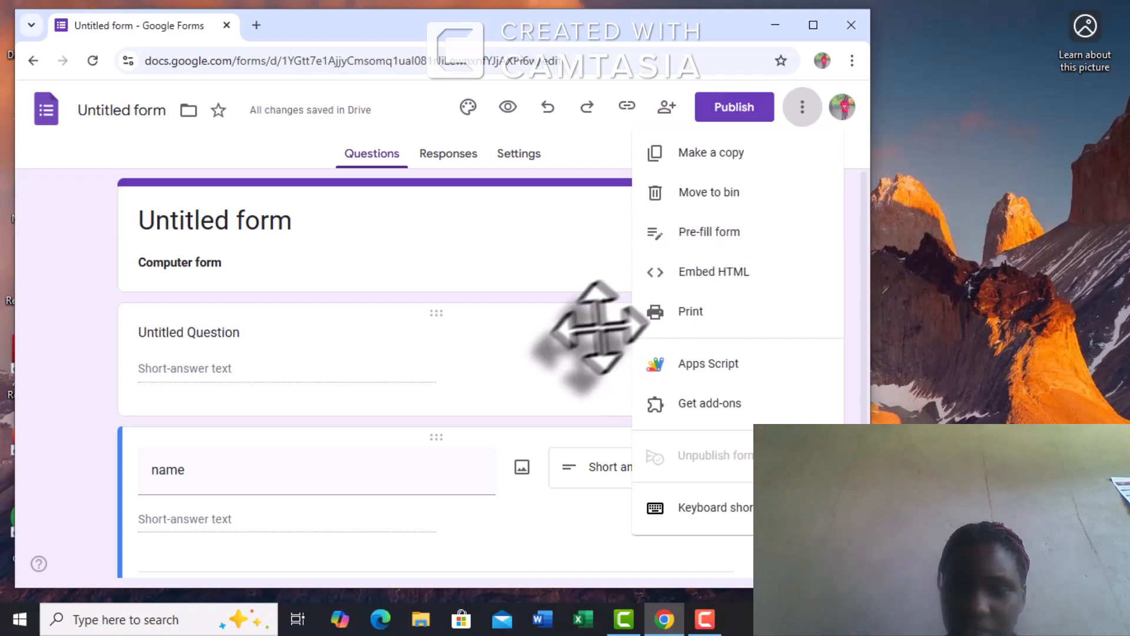
pyautogui.click(548, 270)
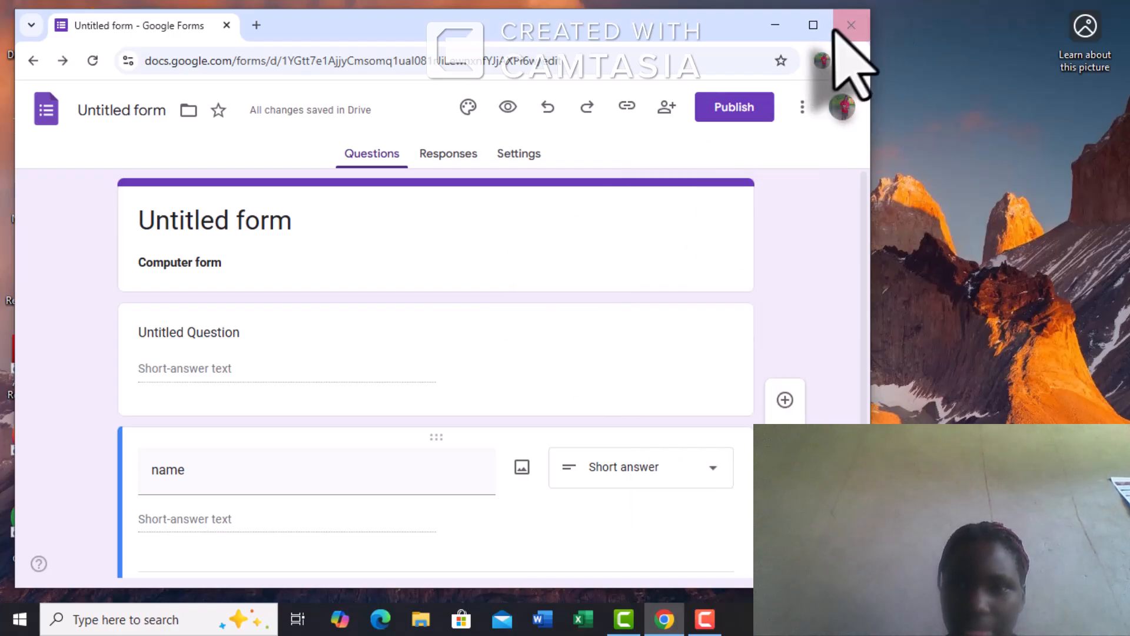
pyautogui.click(814, 25)
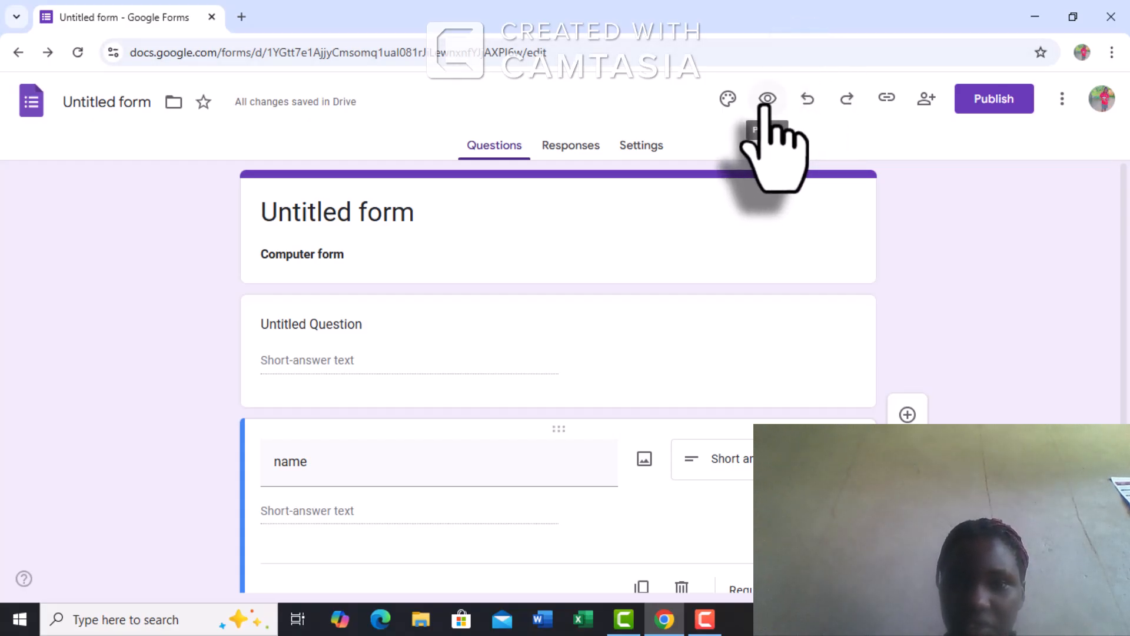
pyautogui.click(724, 106)
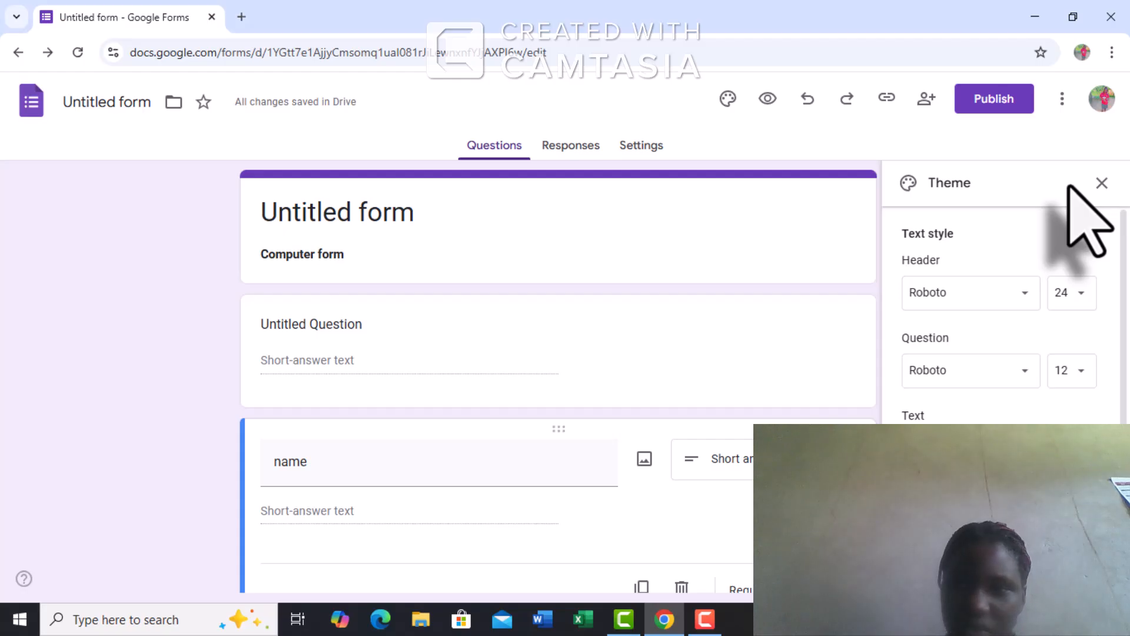
pyautogui.click(1103, 183)
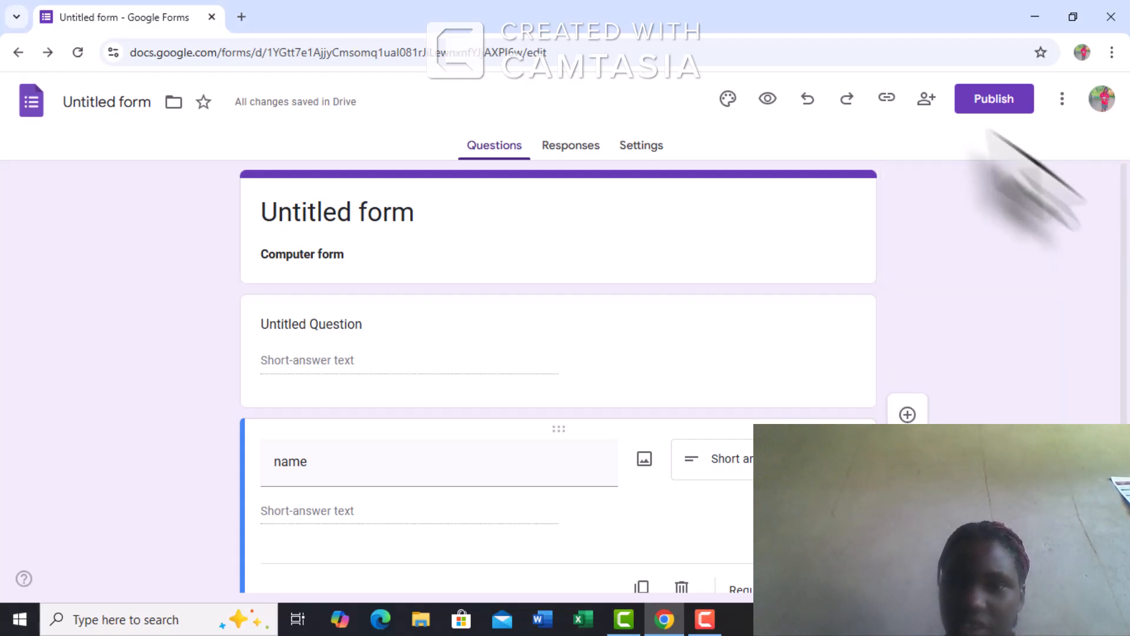
pyautogui.click(928, 100)
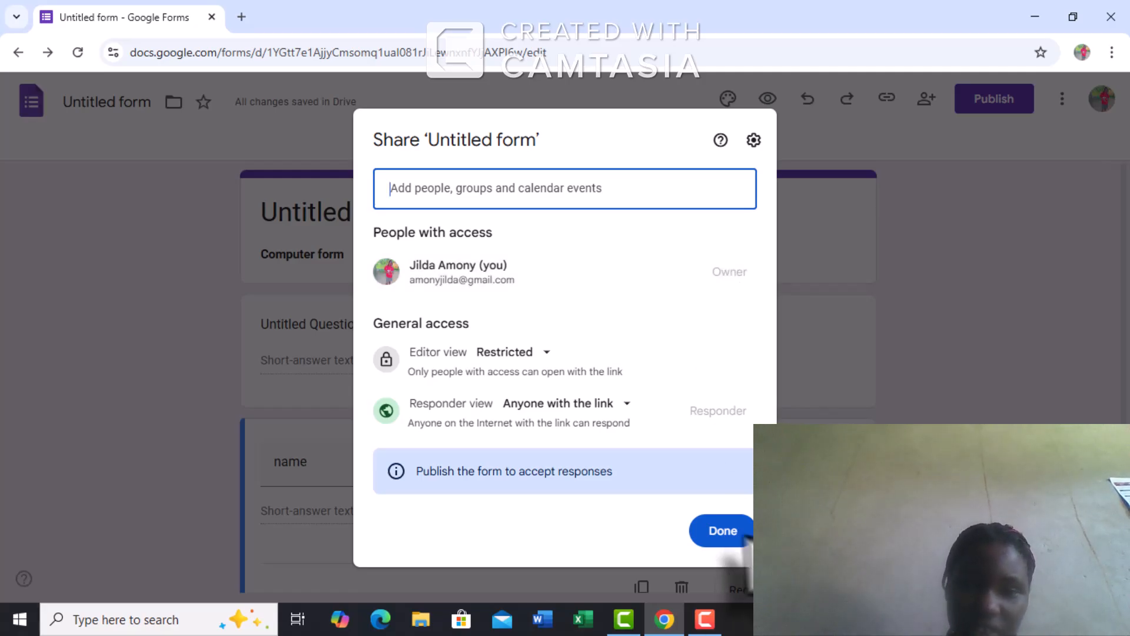
pyautogui.click(712, 529)
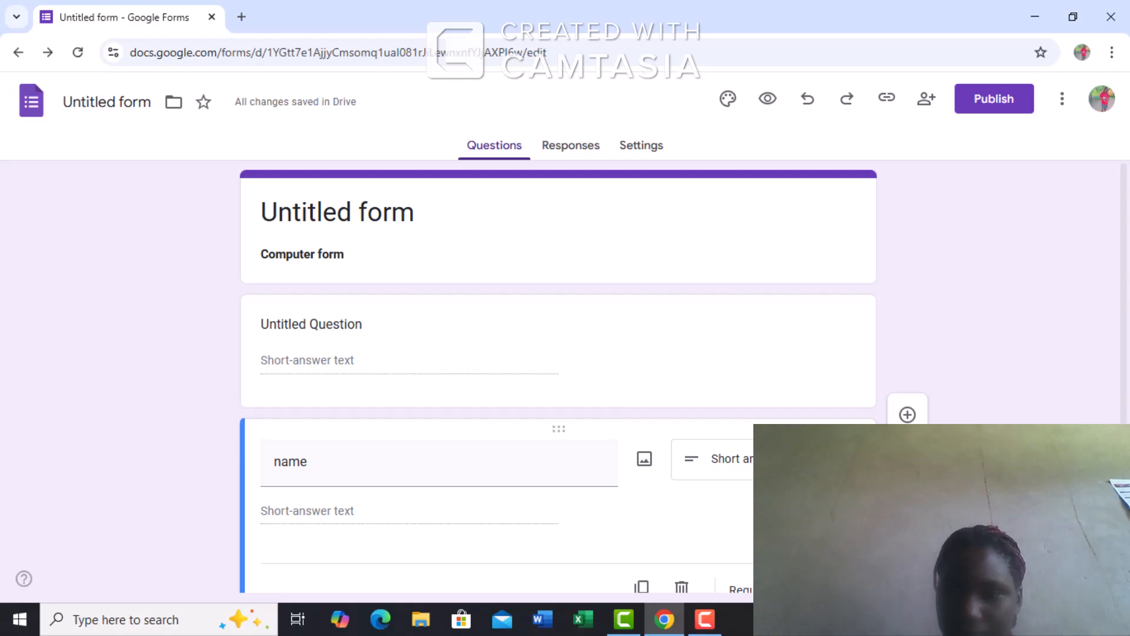
# - Check the form's Responses tab, which reports 0 responses and offers linking to Sheets
pyautogui.scroll(-1, 559, 368)
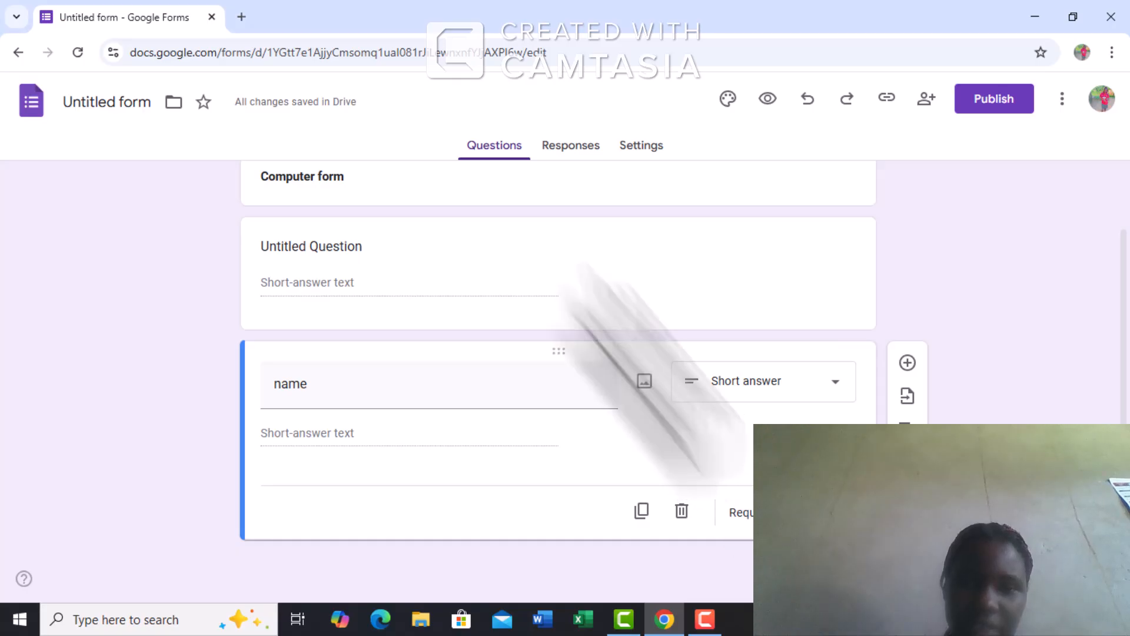
pyautogui.click(565, 159)
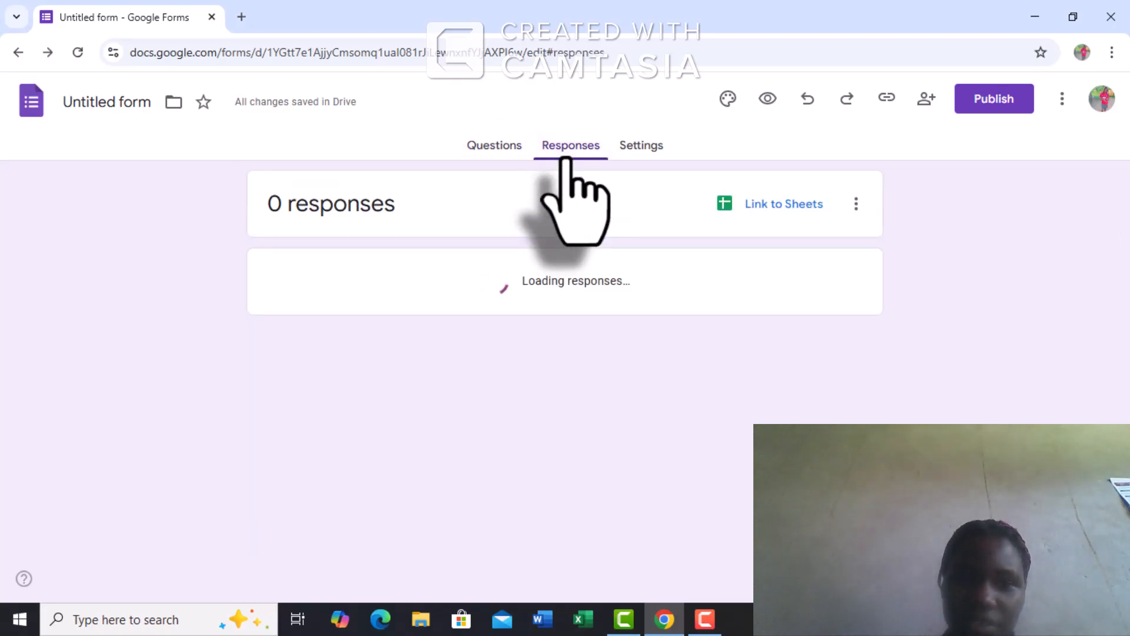